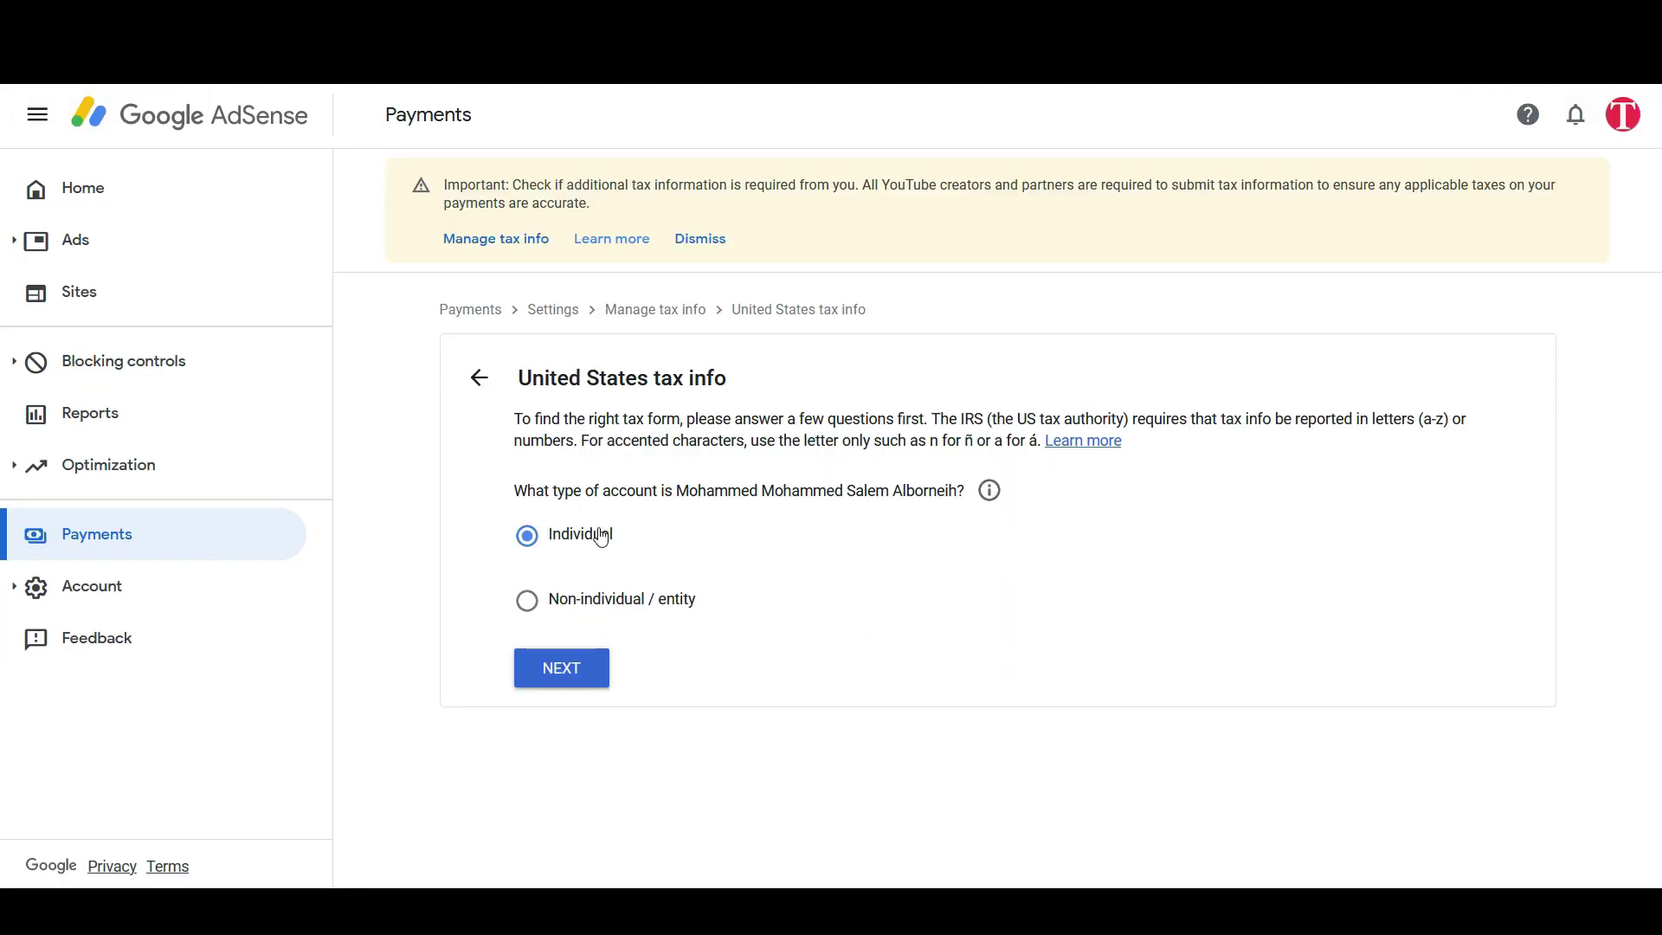
Answer 'No' to the US citizen or resident question and select the W-8BEN form.
left_click(575, 672)
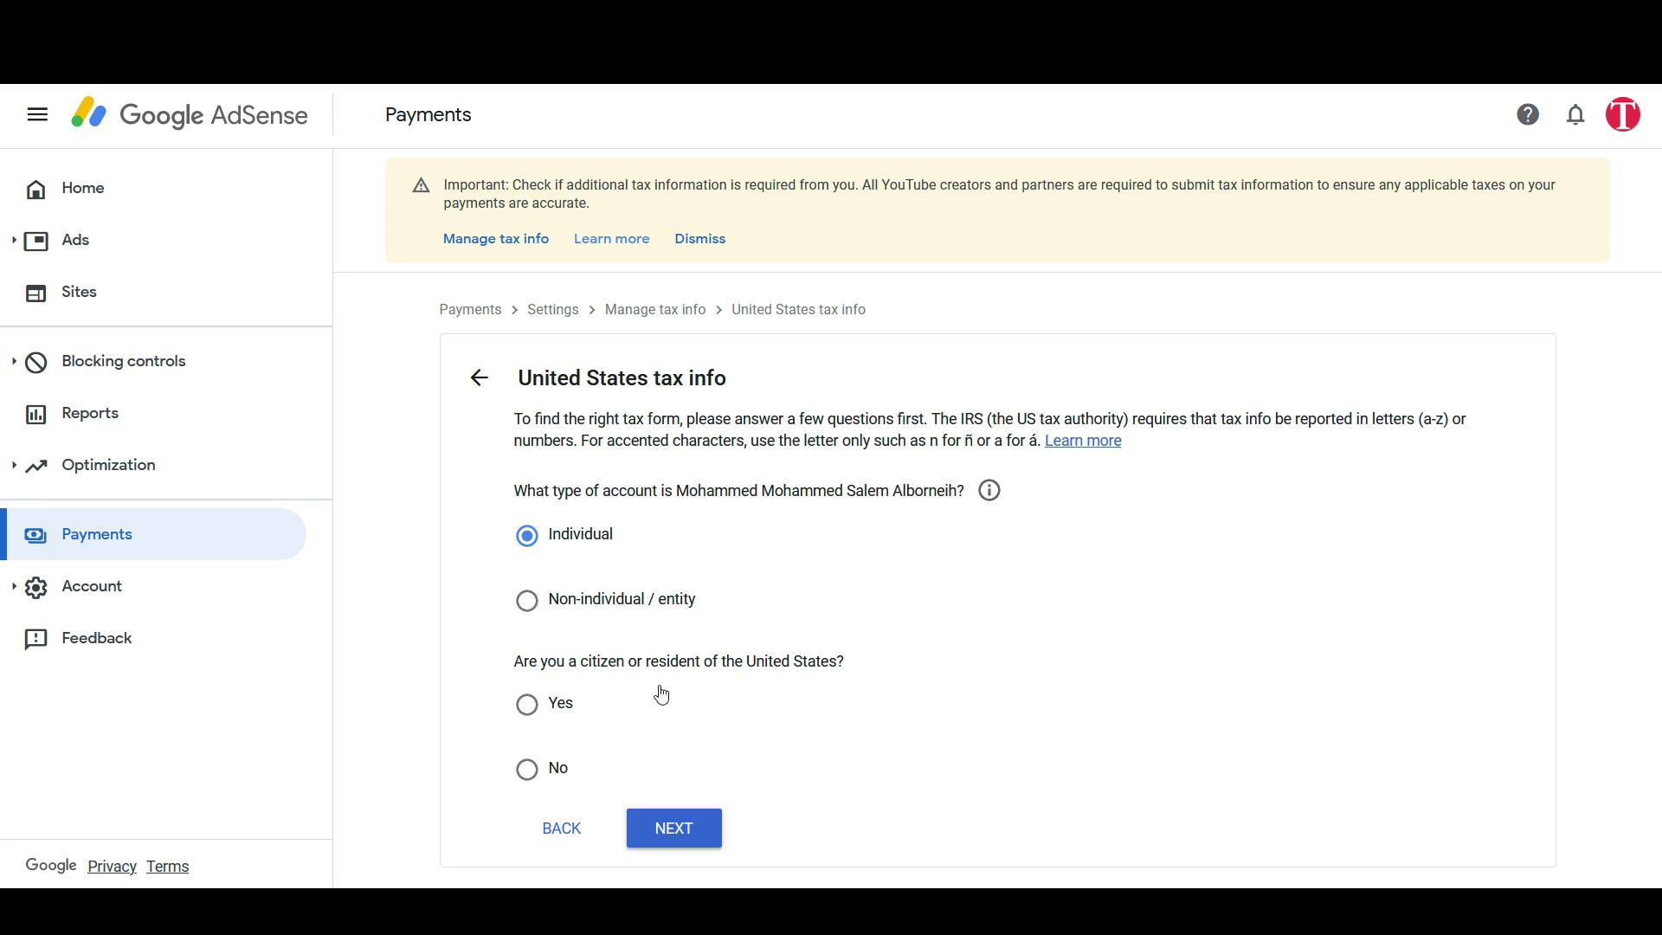
left_click(562, 761)
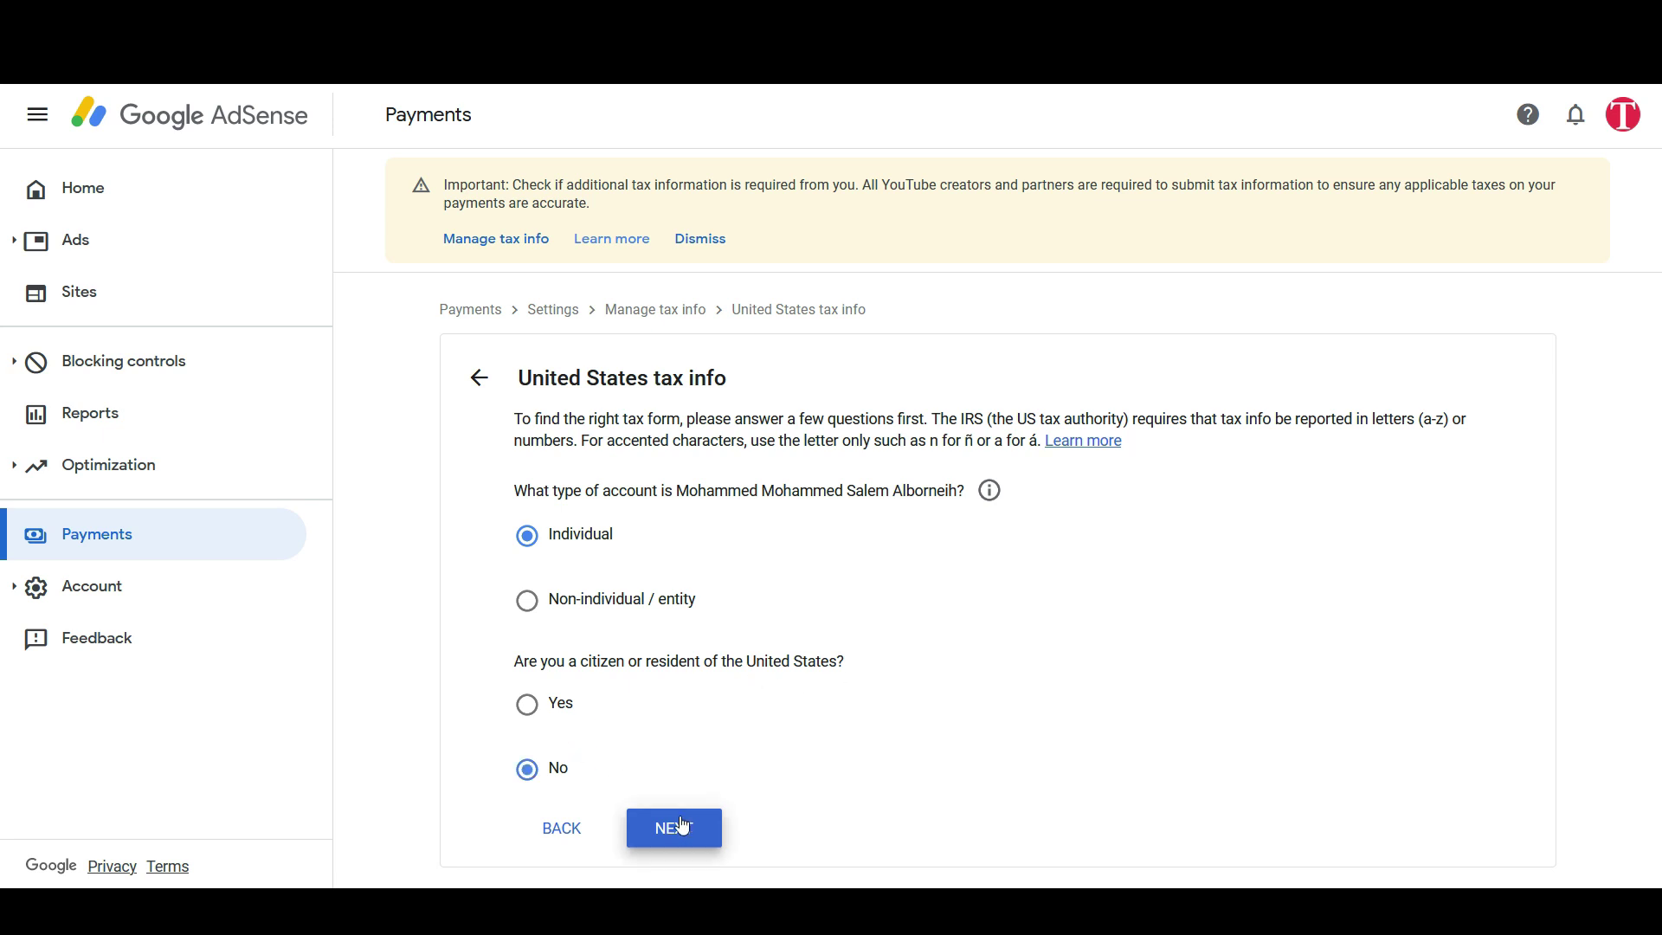
left_click(673, 827)
scroll(709, 737, "down", 1)
left_click(624, 739)
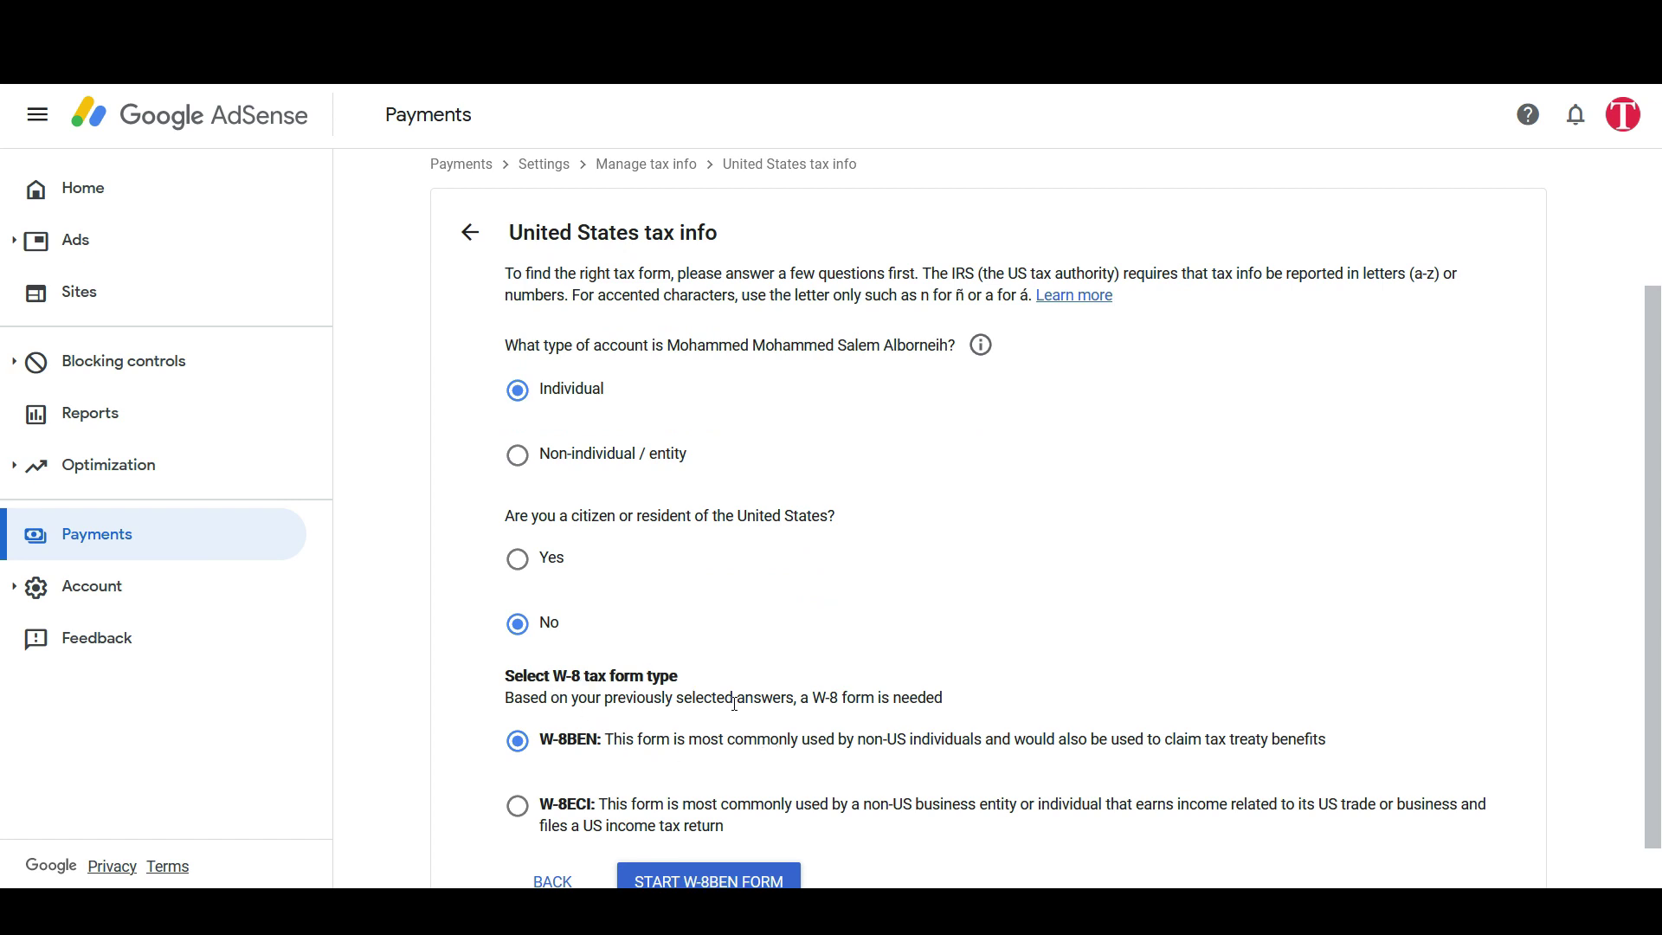
left_click_drag(734, 702, 959, 703)
Start the W-8BEN form, set country of citizenship to Palestine, and begin address line 1.
left_click(638, 705)
scroll(618, 730, "down", 1)
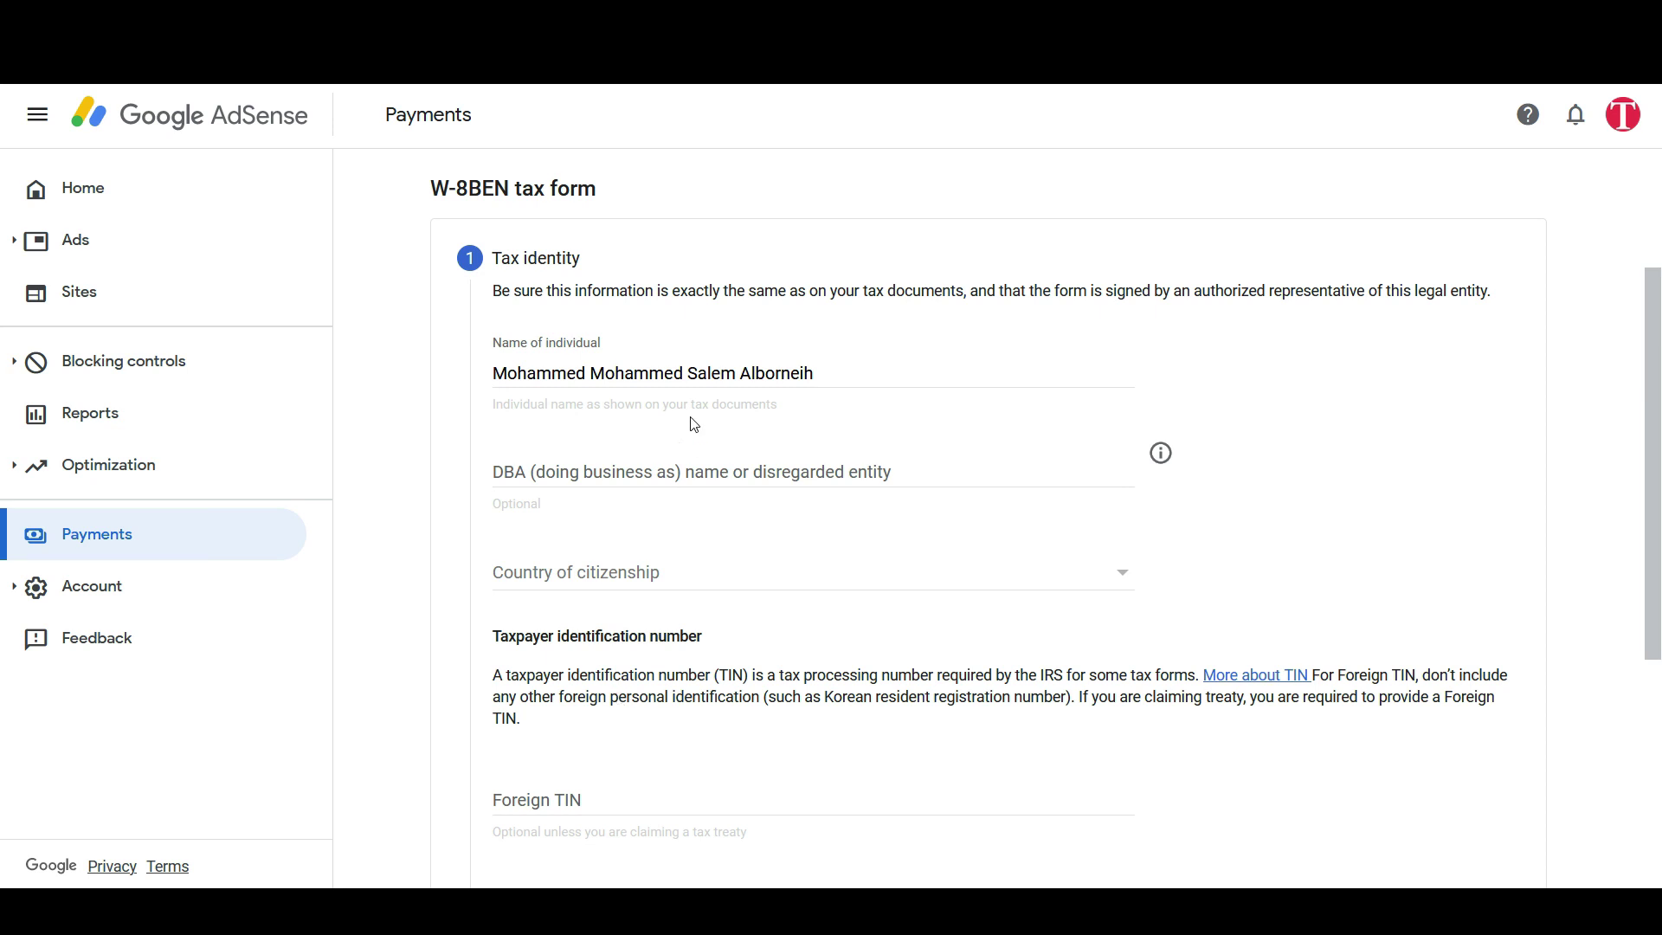
scroll(689, 353, "down", 3)
left_click(689, 352)
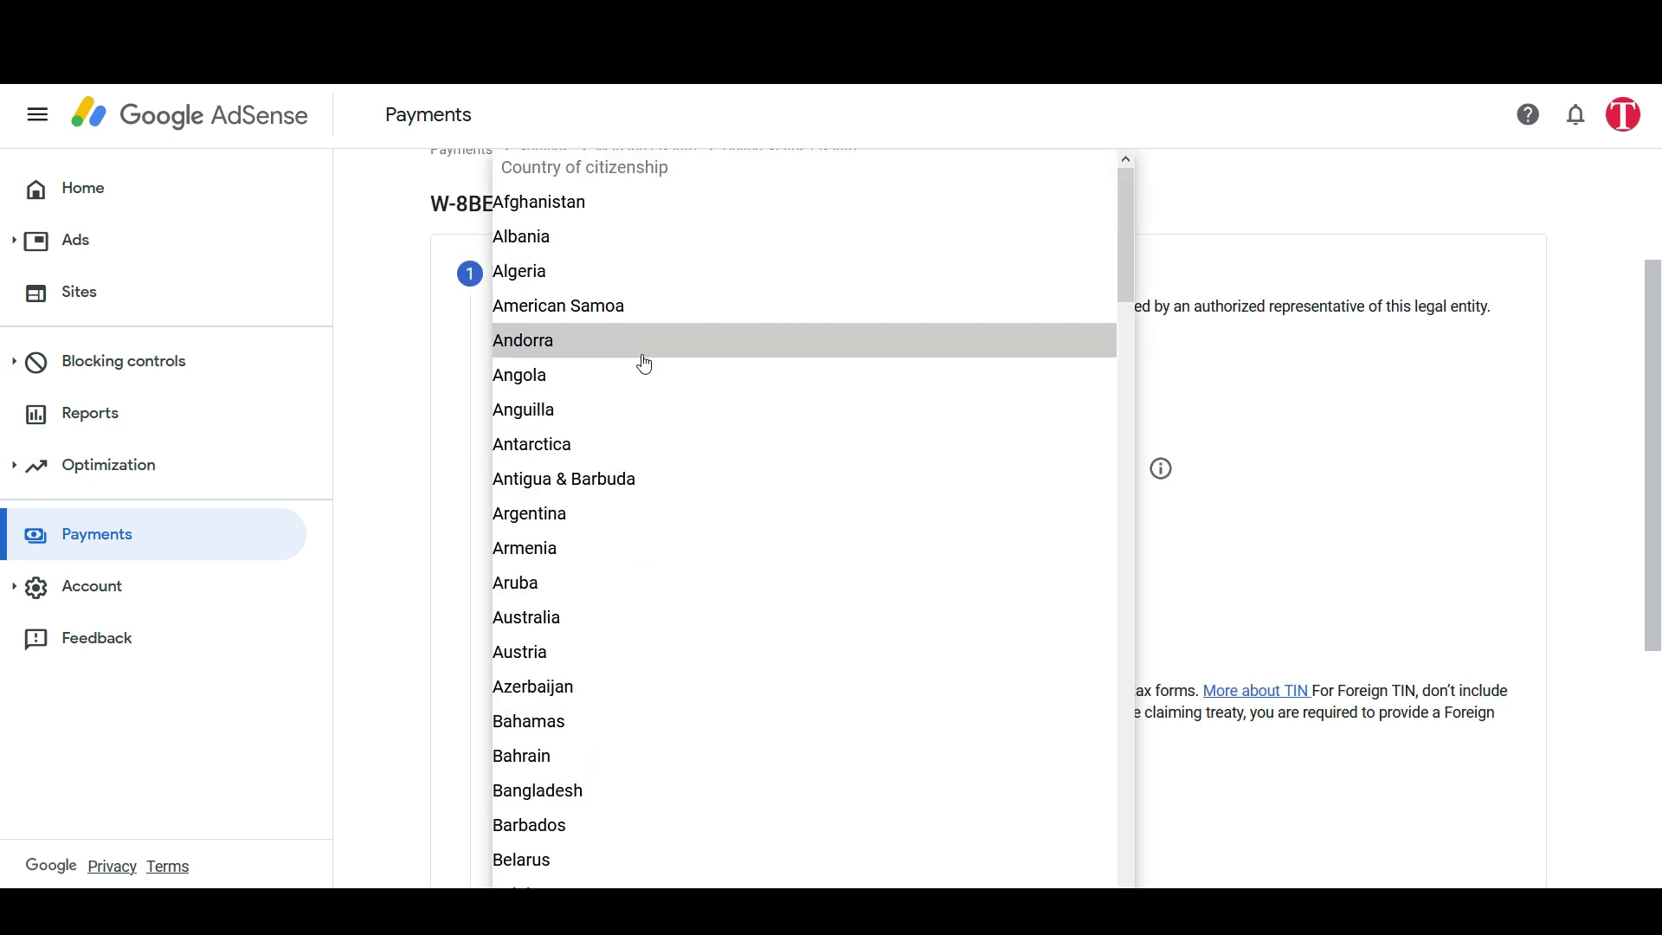
scroll(661, 356, "up", 3)
left_click(658, 494)
left_click(637, 587)
scroll(651, 618, "down", 20)
scroll(512, 798, "down", 5)
scroll(520, 818, "up", 4)
scroll(585, 342, "up", 1)
scroll(585, 341, "up", 1)
left_click(586, 291)
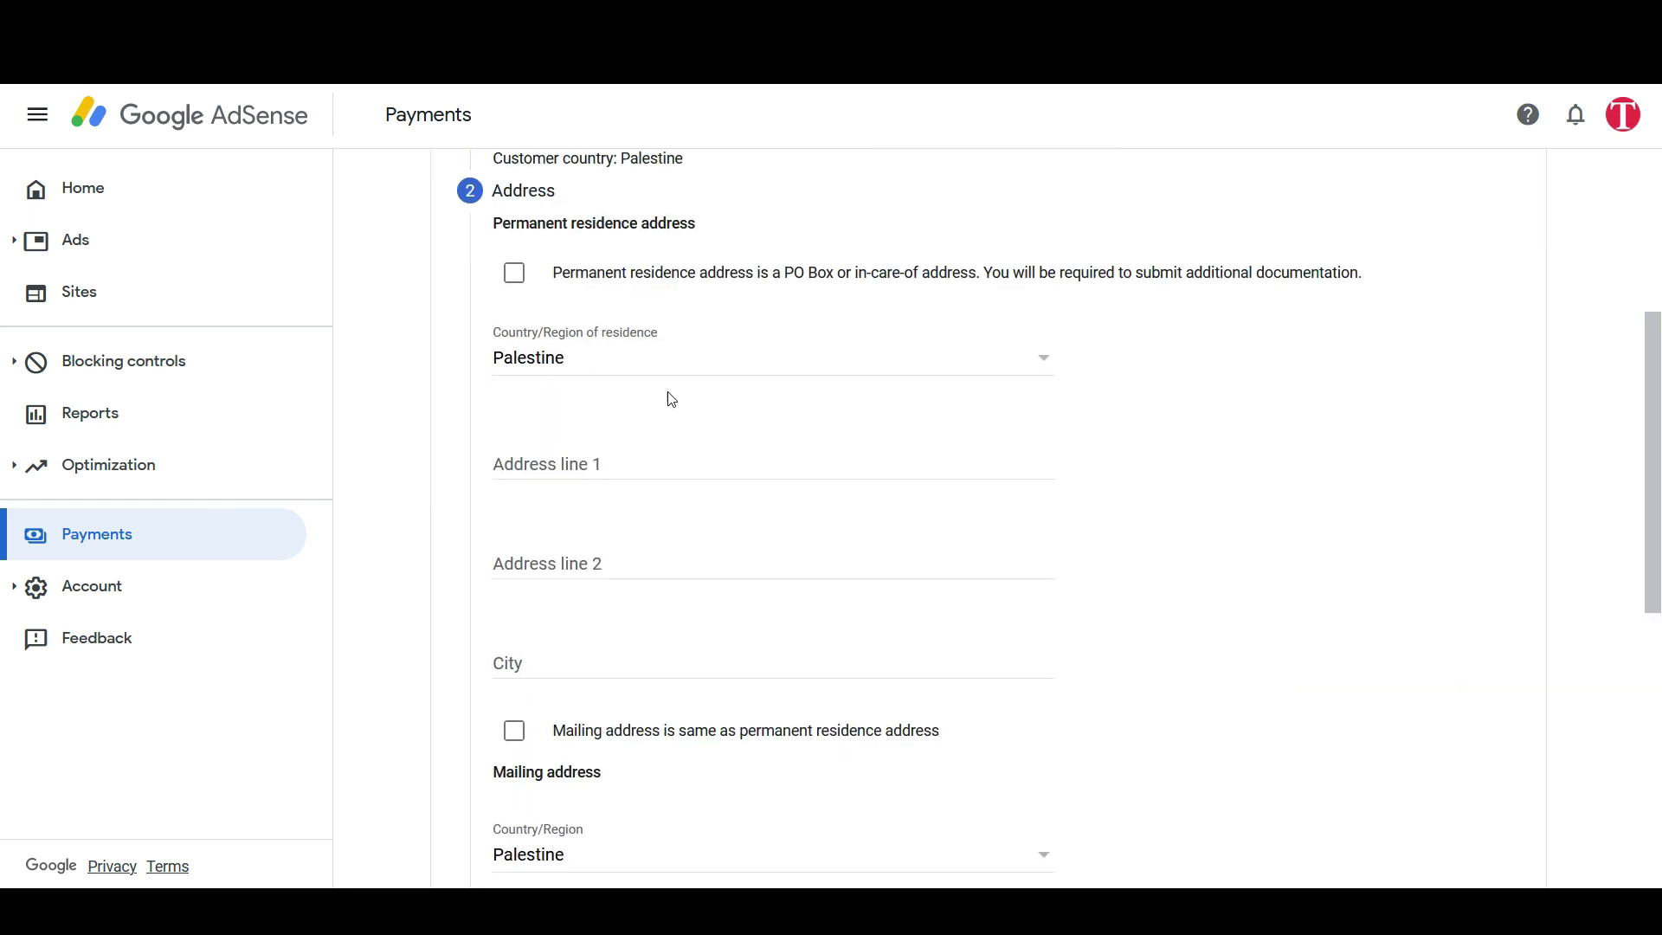
scroll(682, 455, "up", 1)
scroll(645, 602, "up", 2)
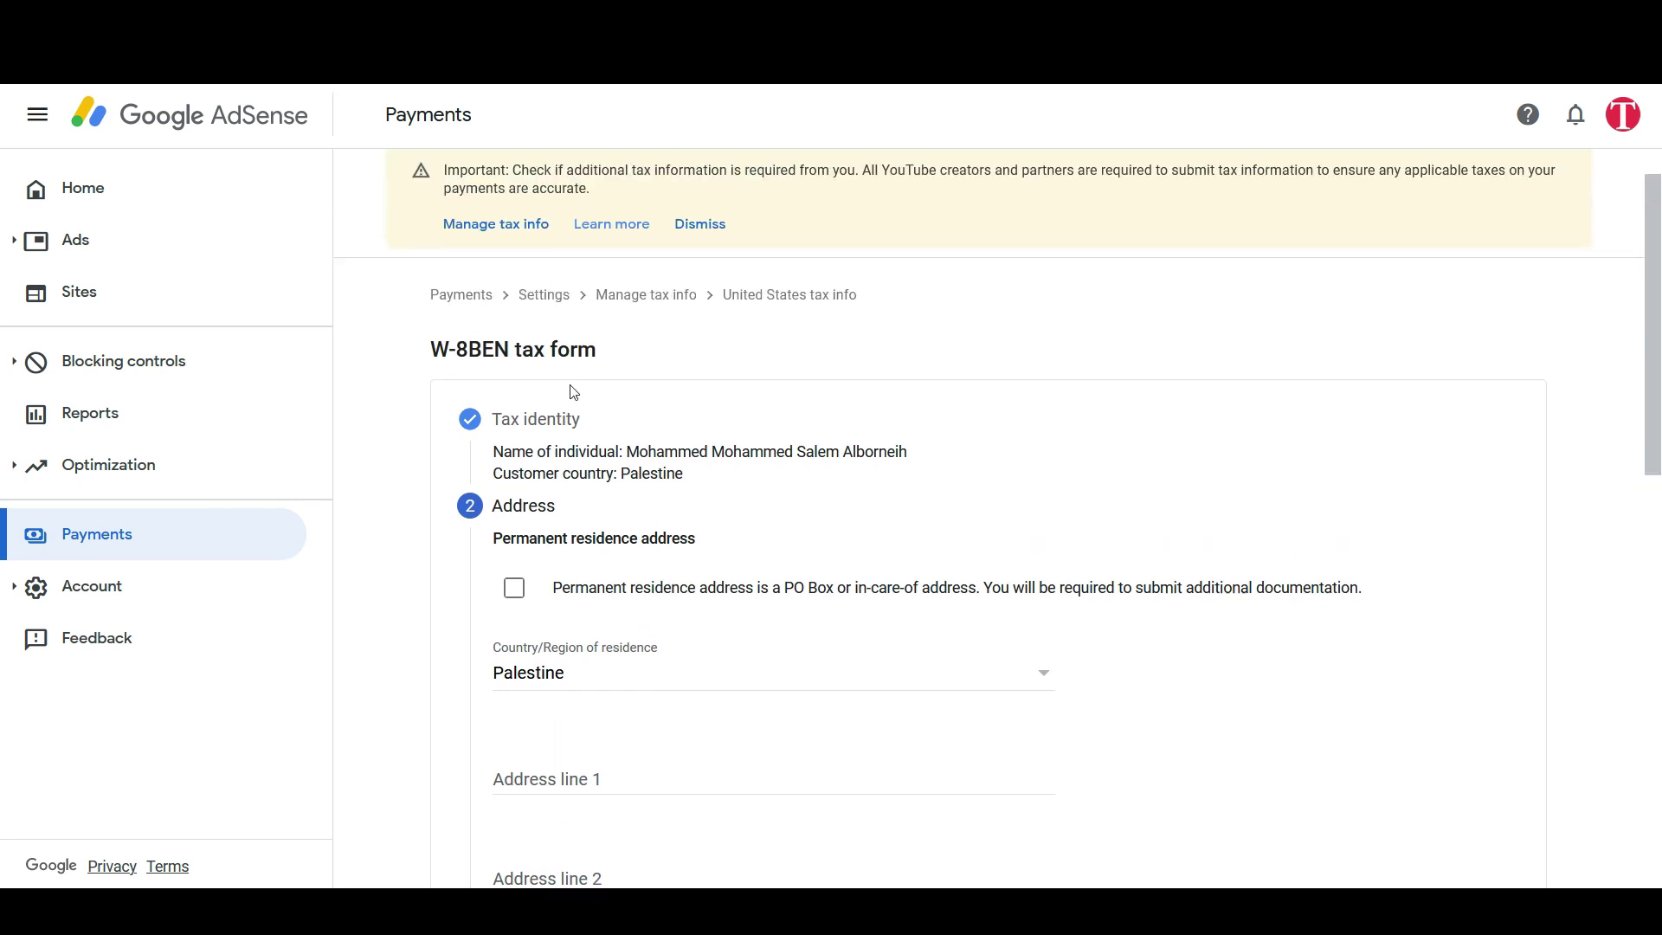
scroll(594, 520, "down", 3)
left_click(885, 509)
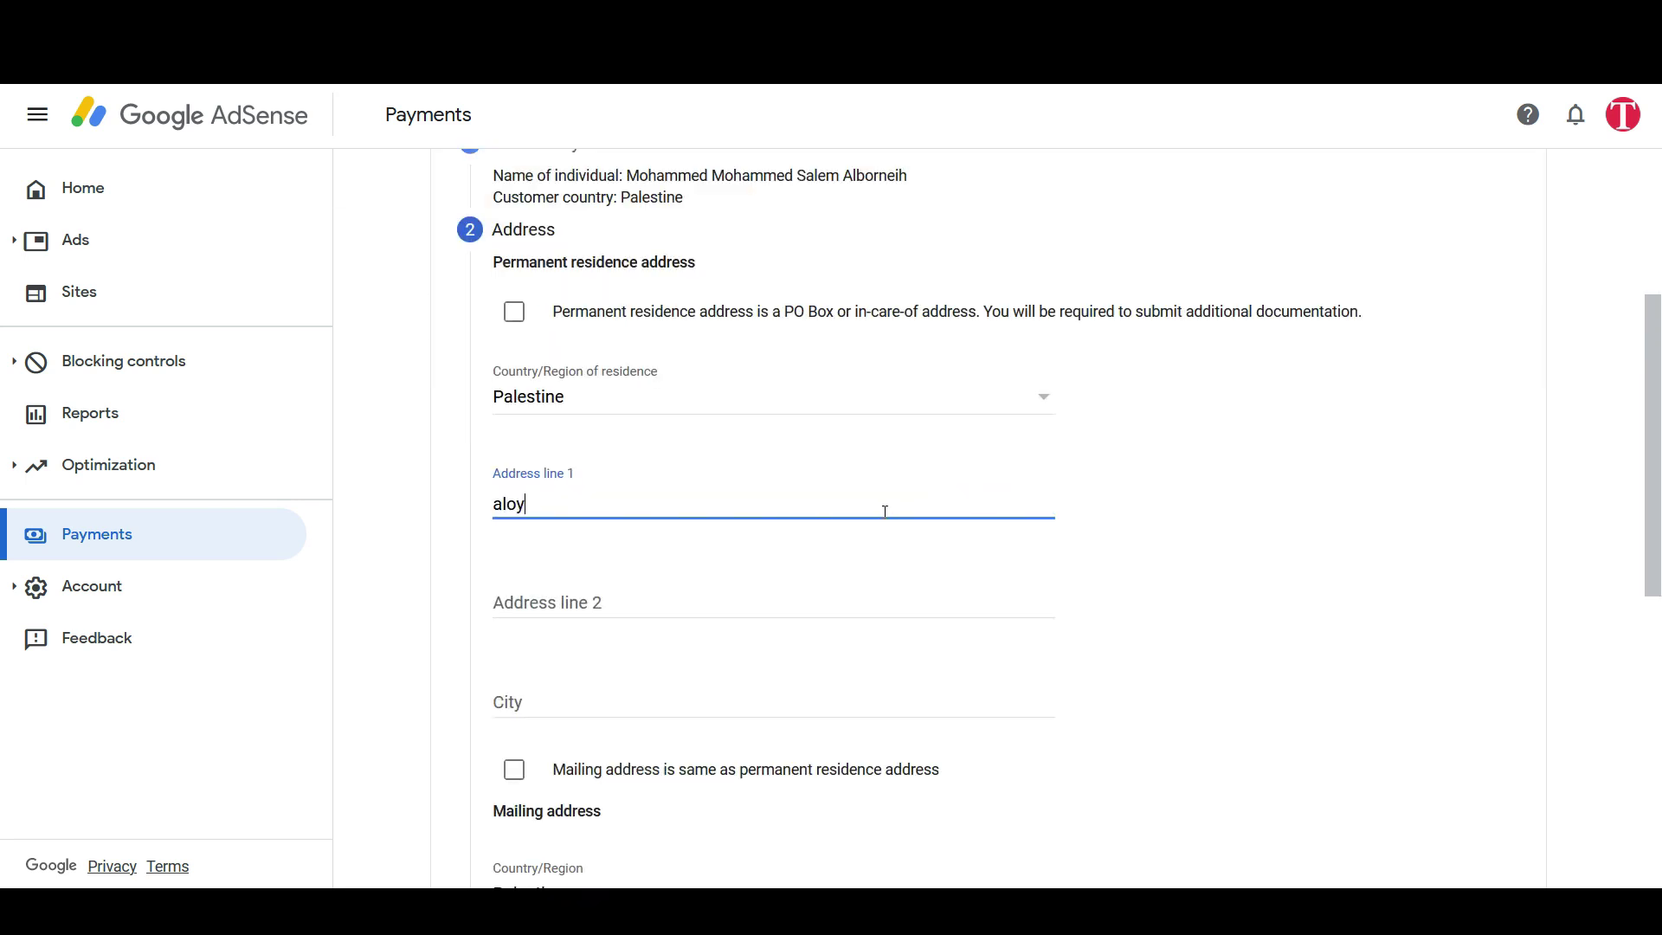
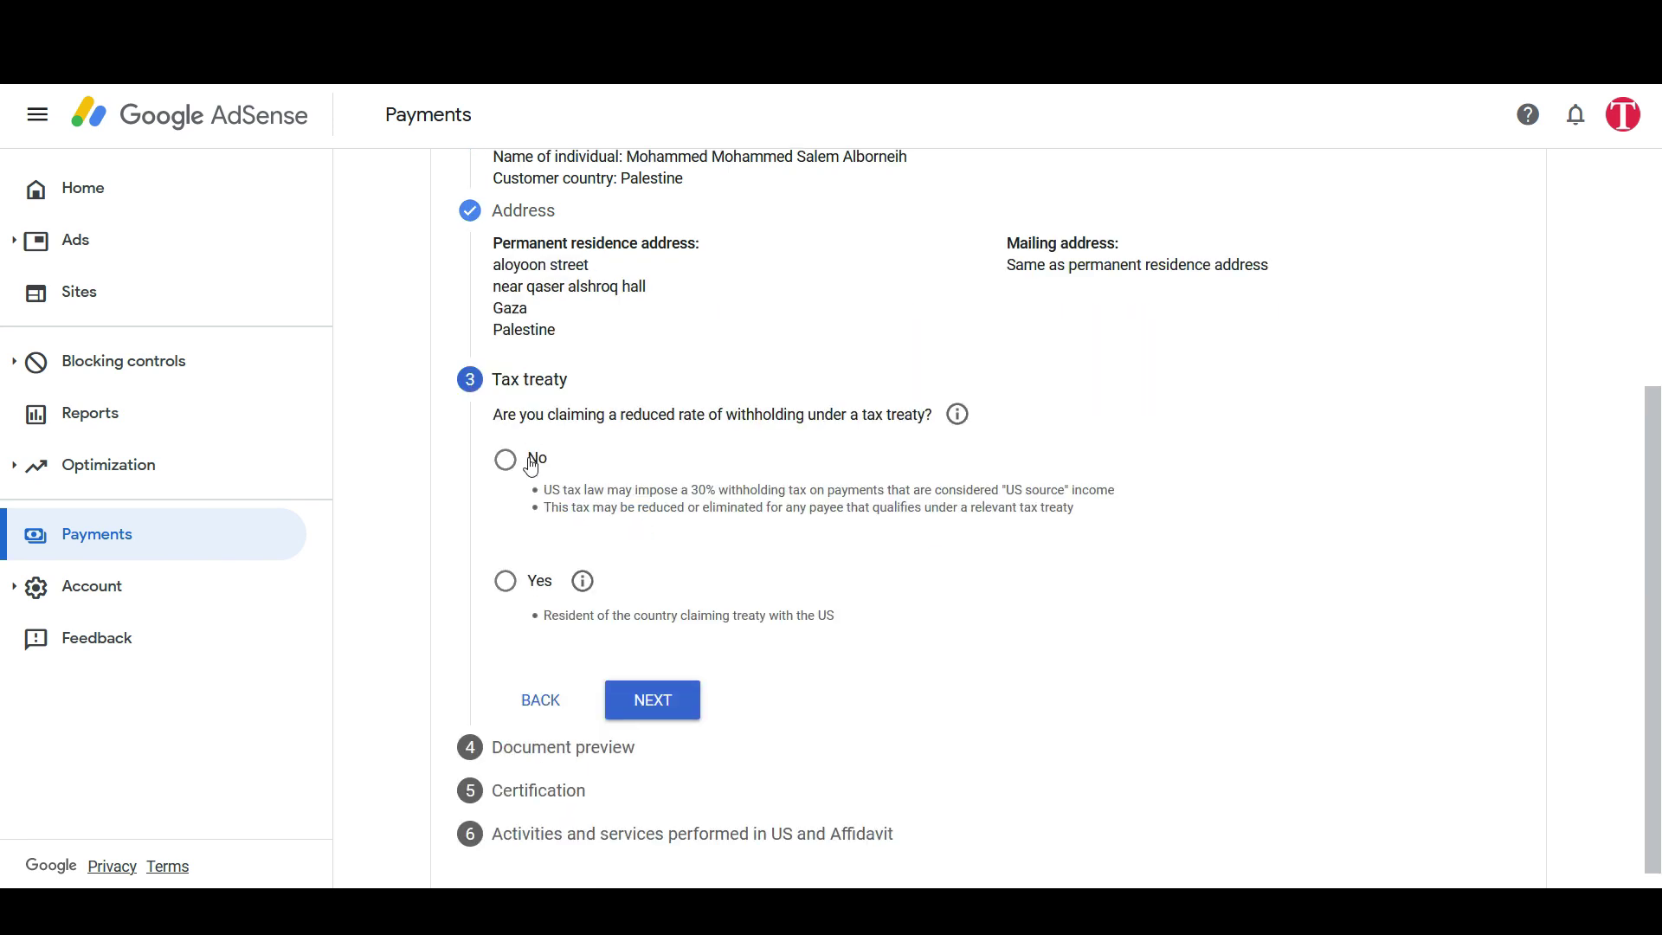
Decline the reduced tax treaty rate and confirm the W-8BEN document preview was reviewed.
left_click(530, 466)
left_click(657, 695)
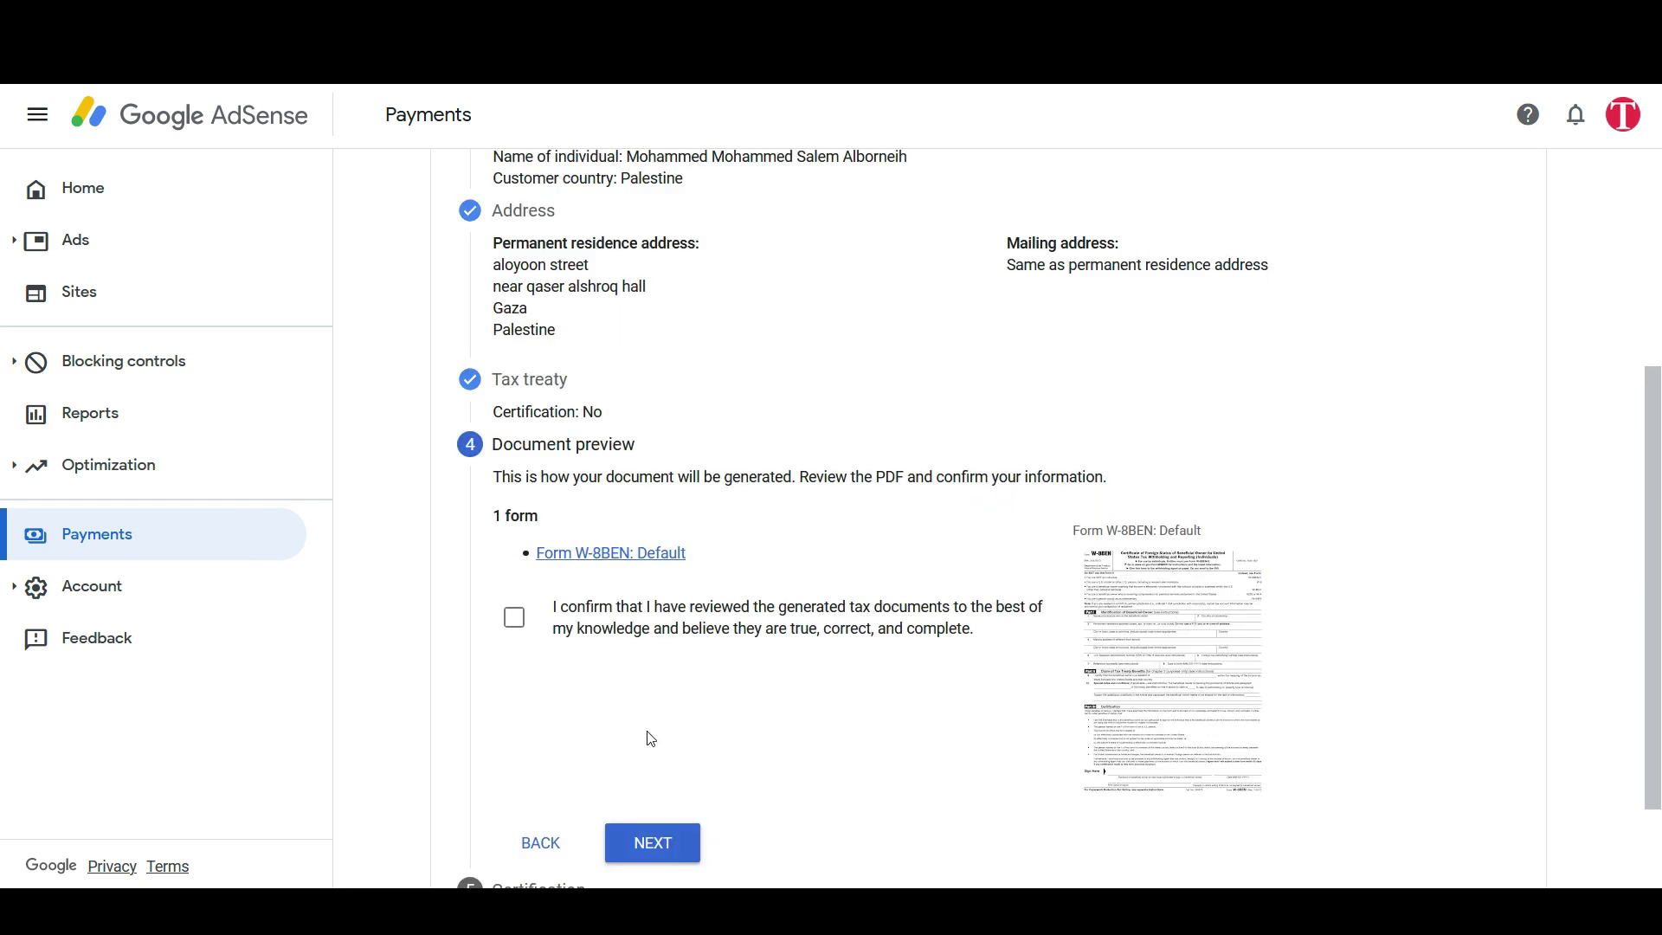
left_click(514, 620)
scroll(617, 715, "down", 1)
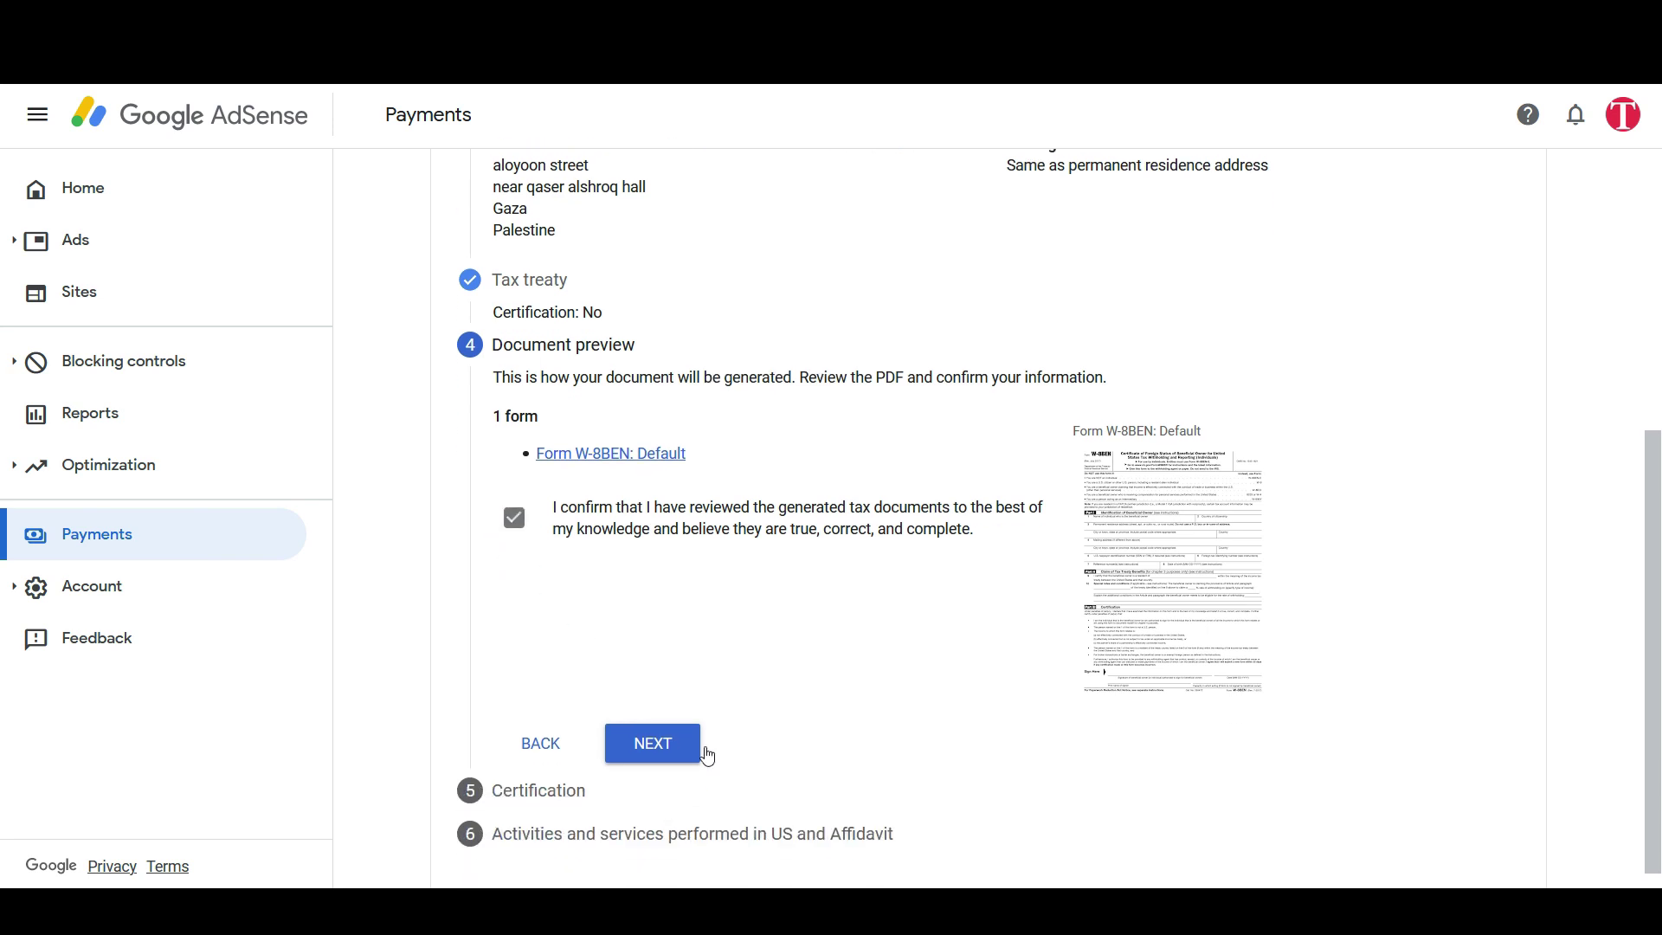
scroll(698, 612, "up", 1)
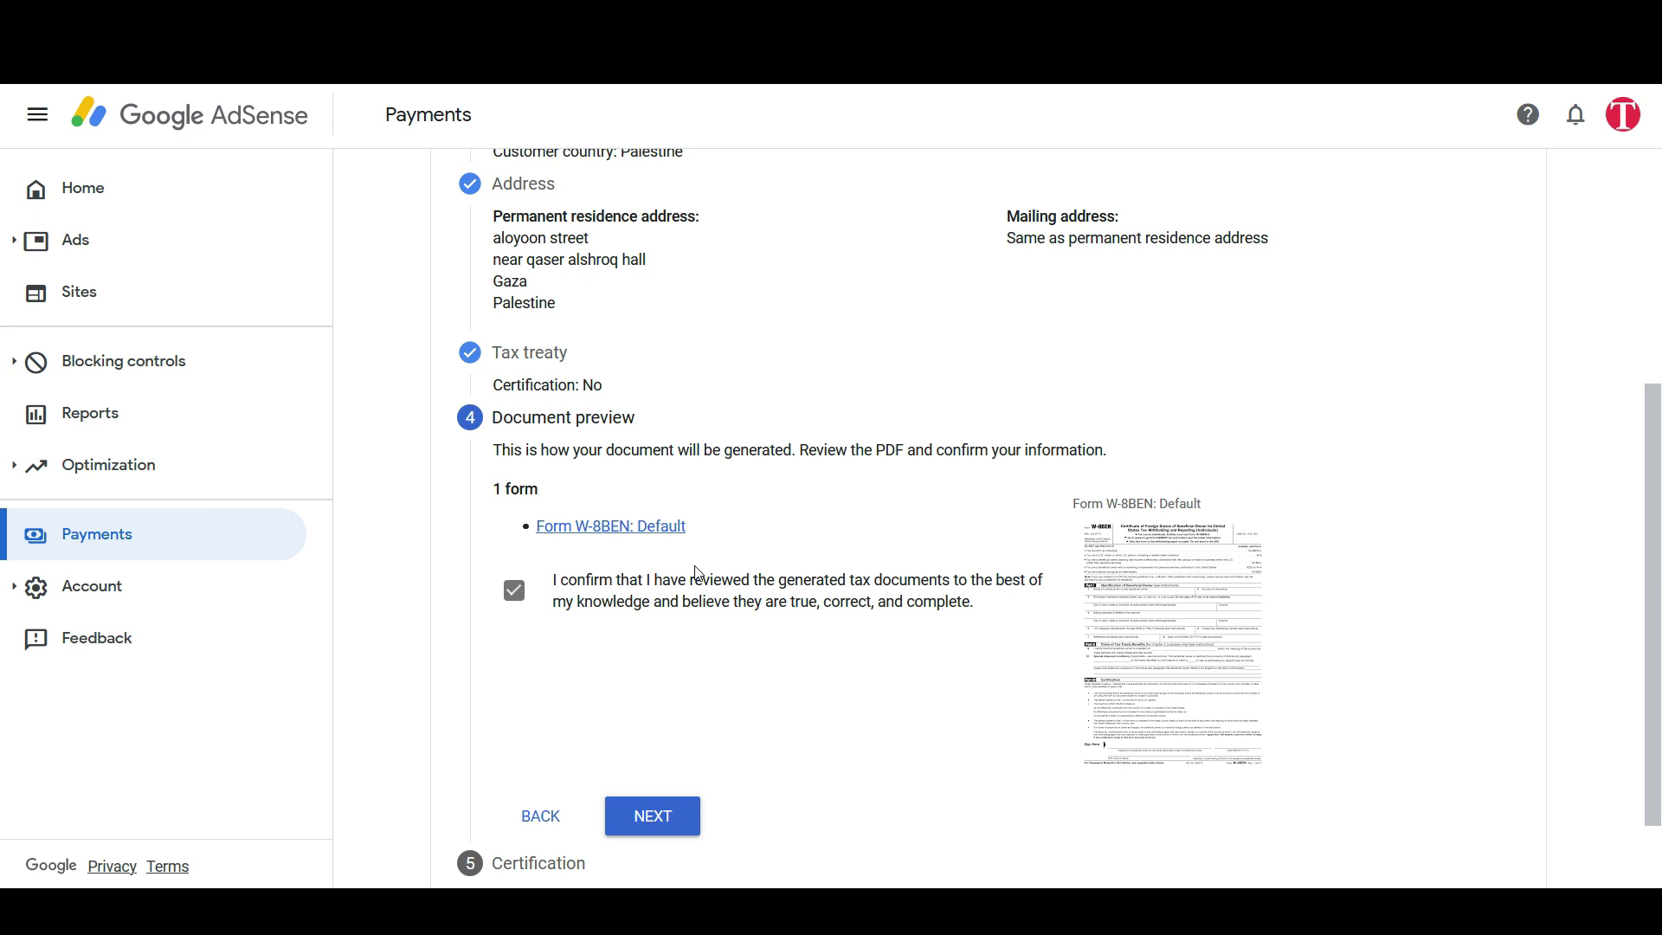
Certify as 'Yes, I am the person listed' and enter the full legal name.
left_click(664, 803)
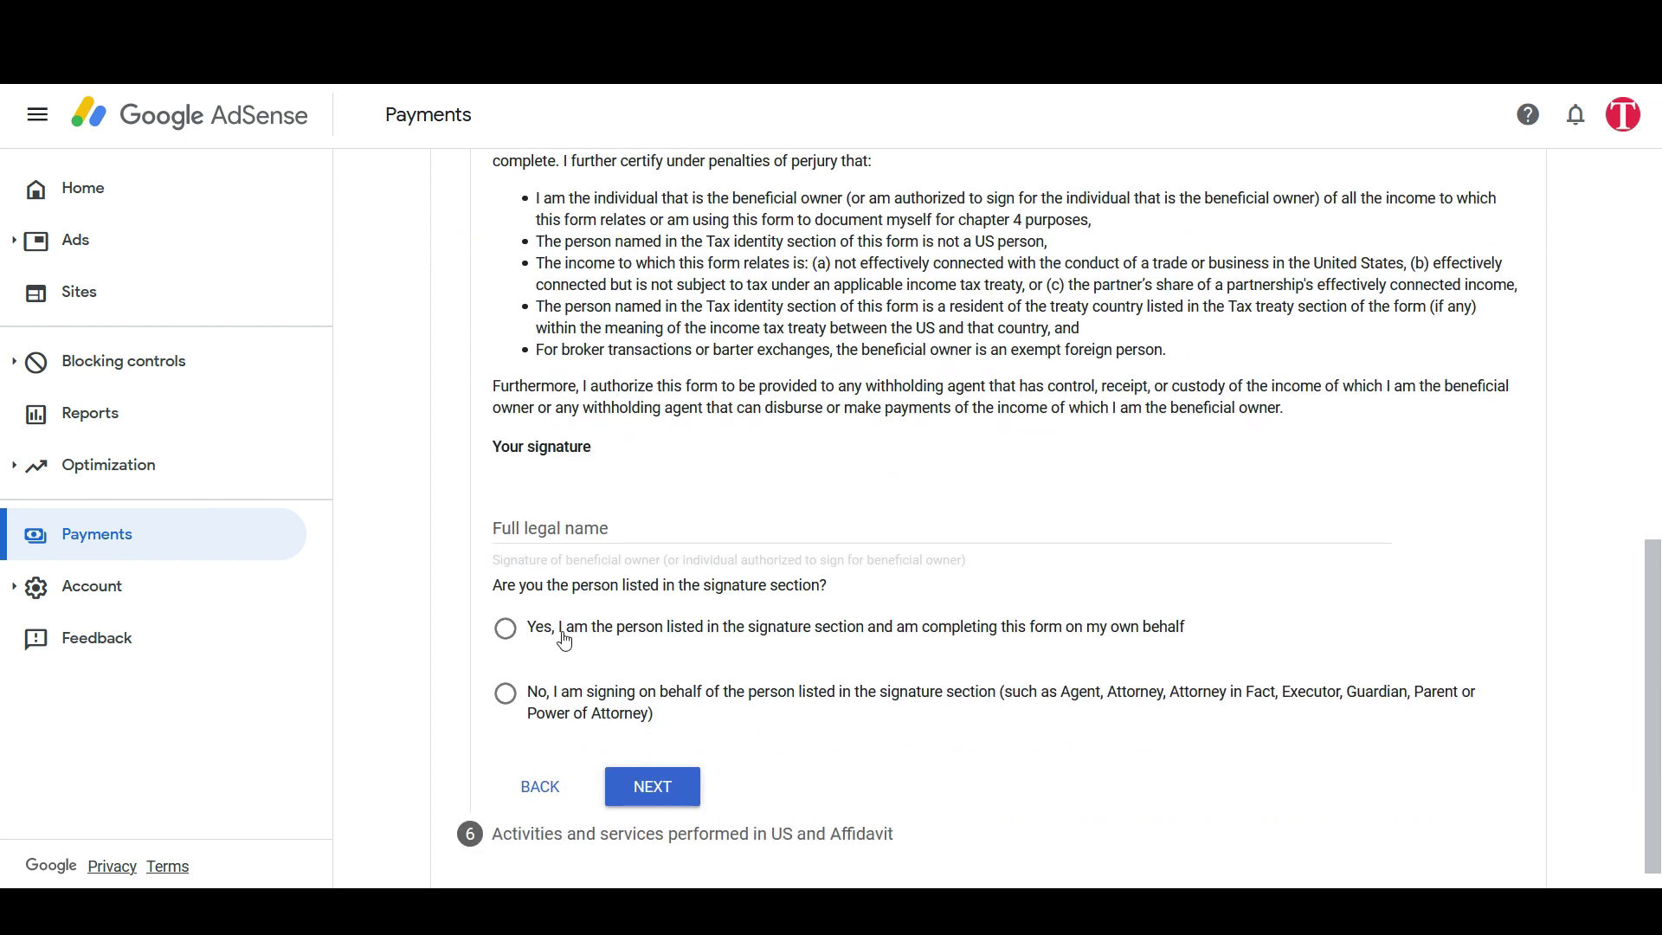
left_click(567, 632)
left_click(688, 786)
left_click(518, 556)
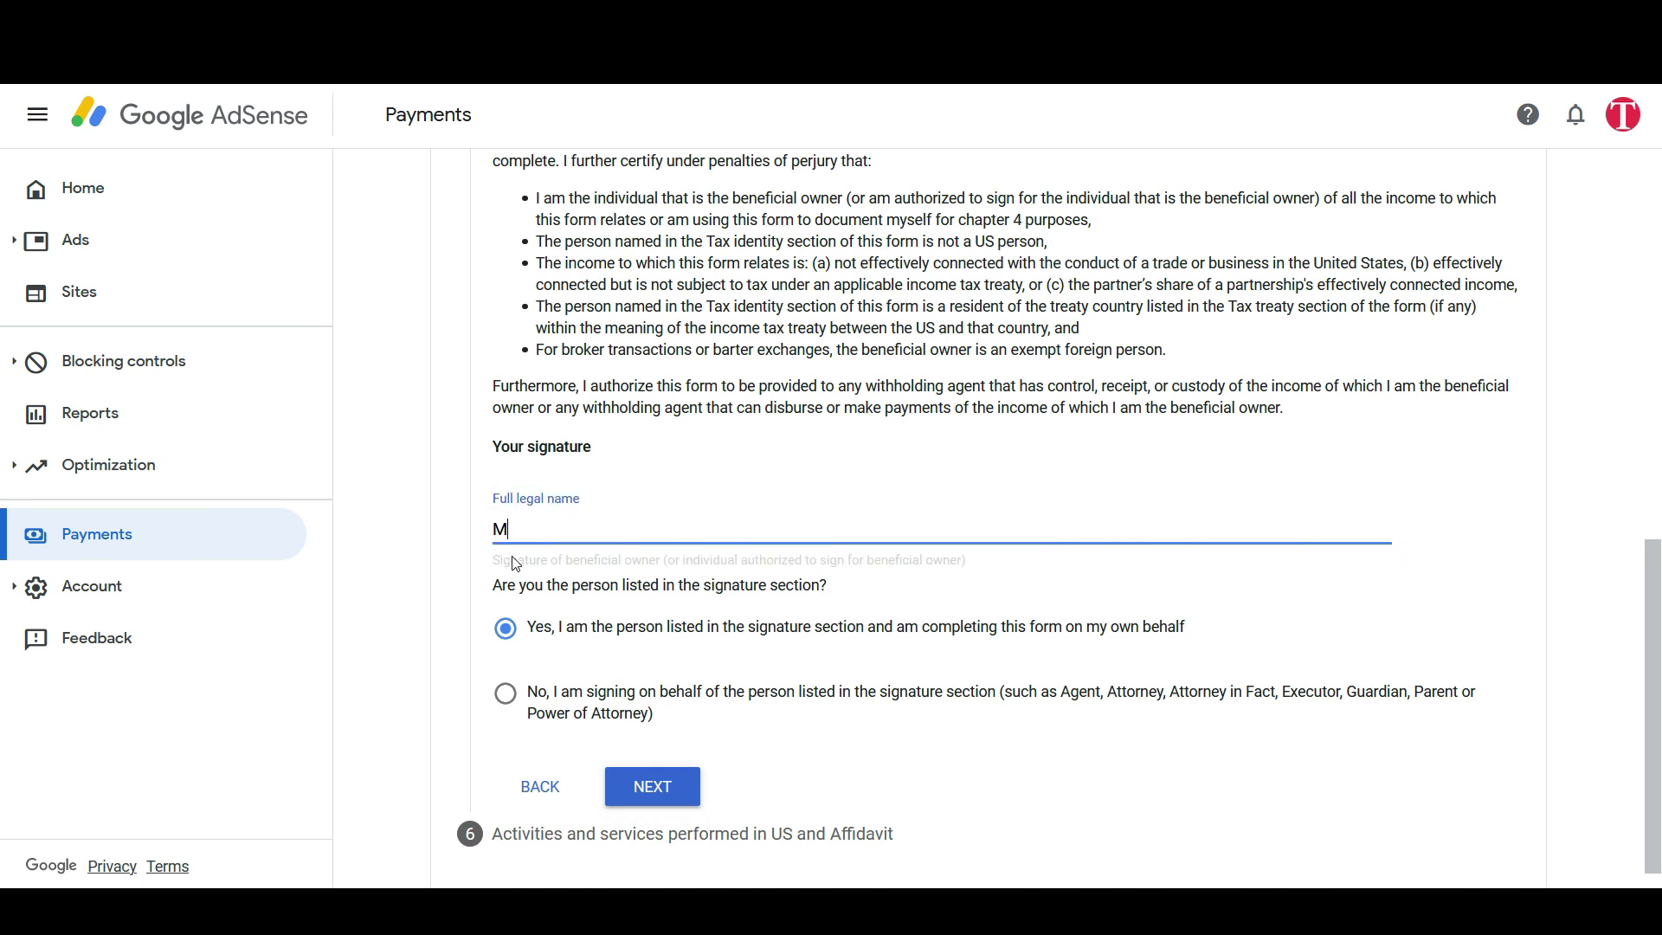
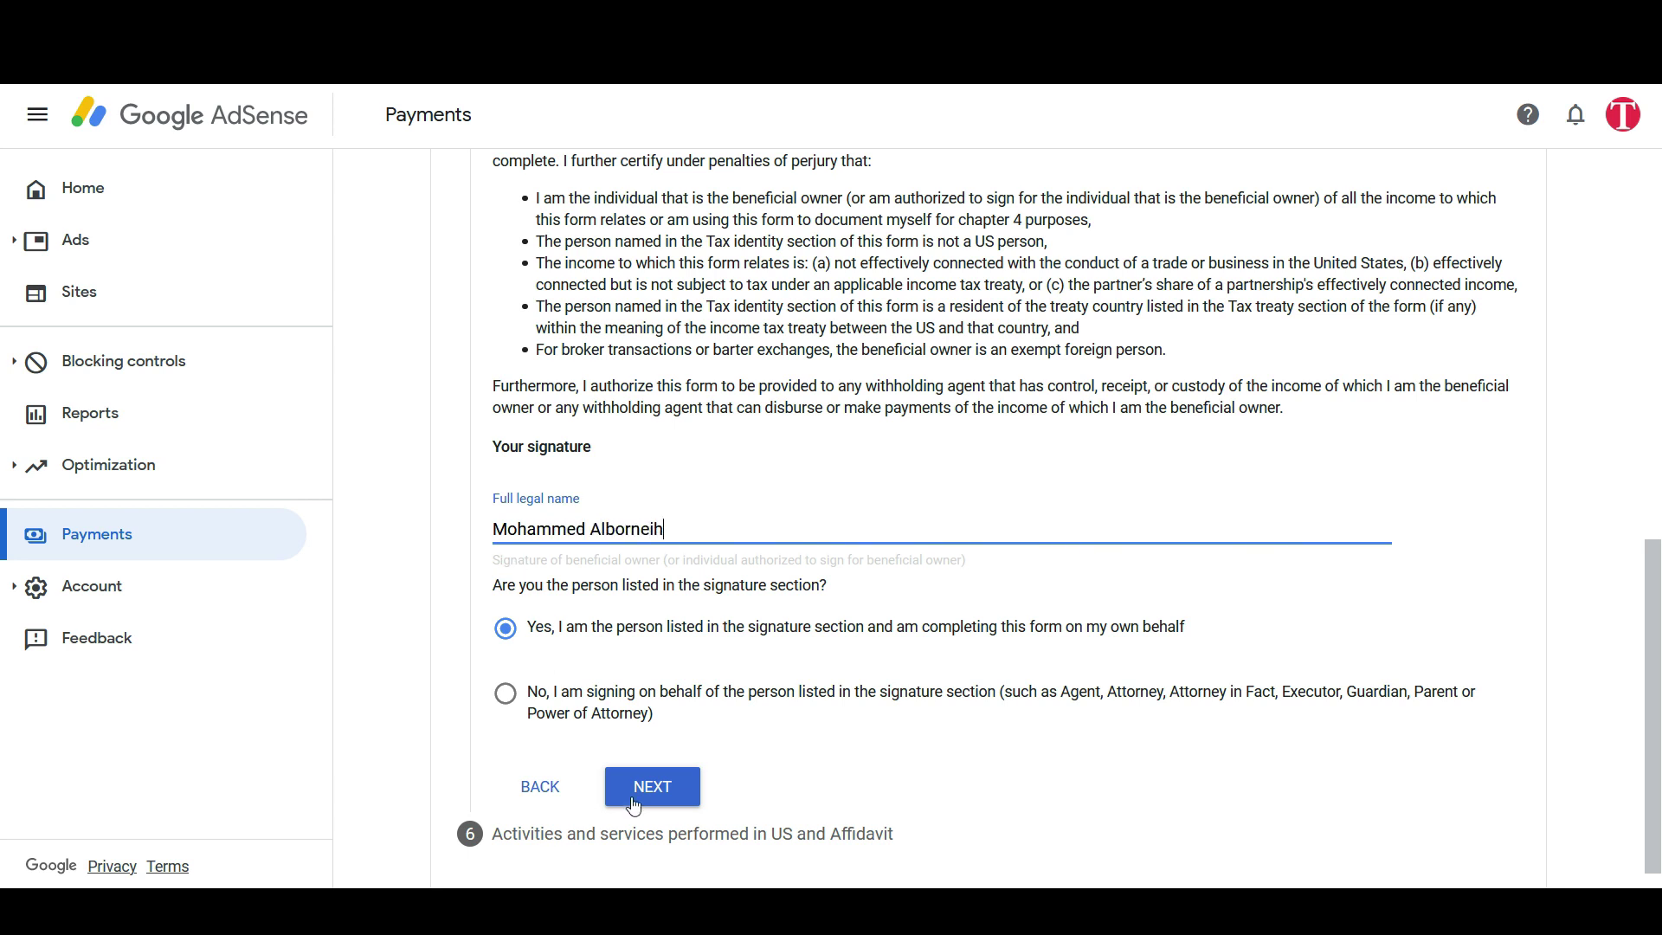
left_click(631, 794)
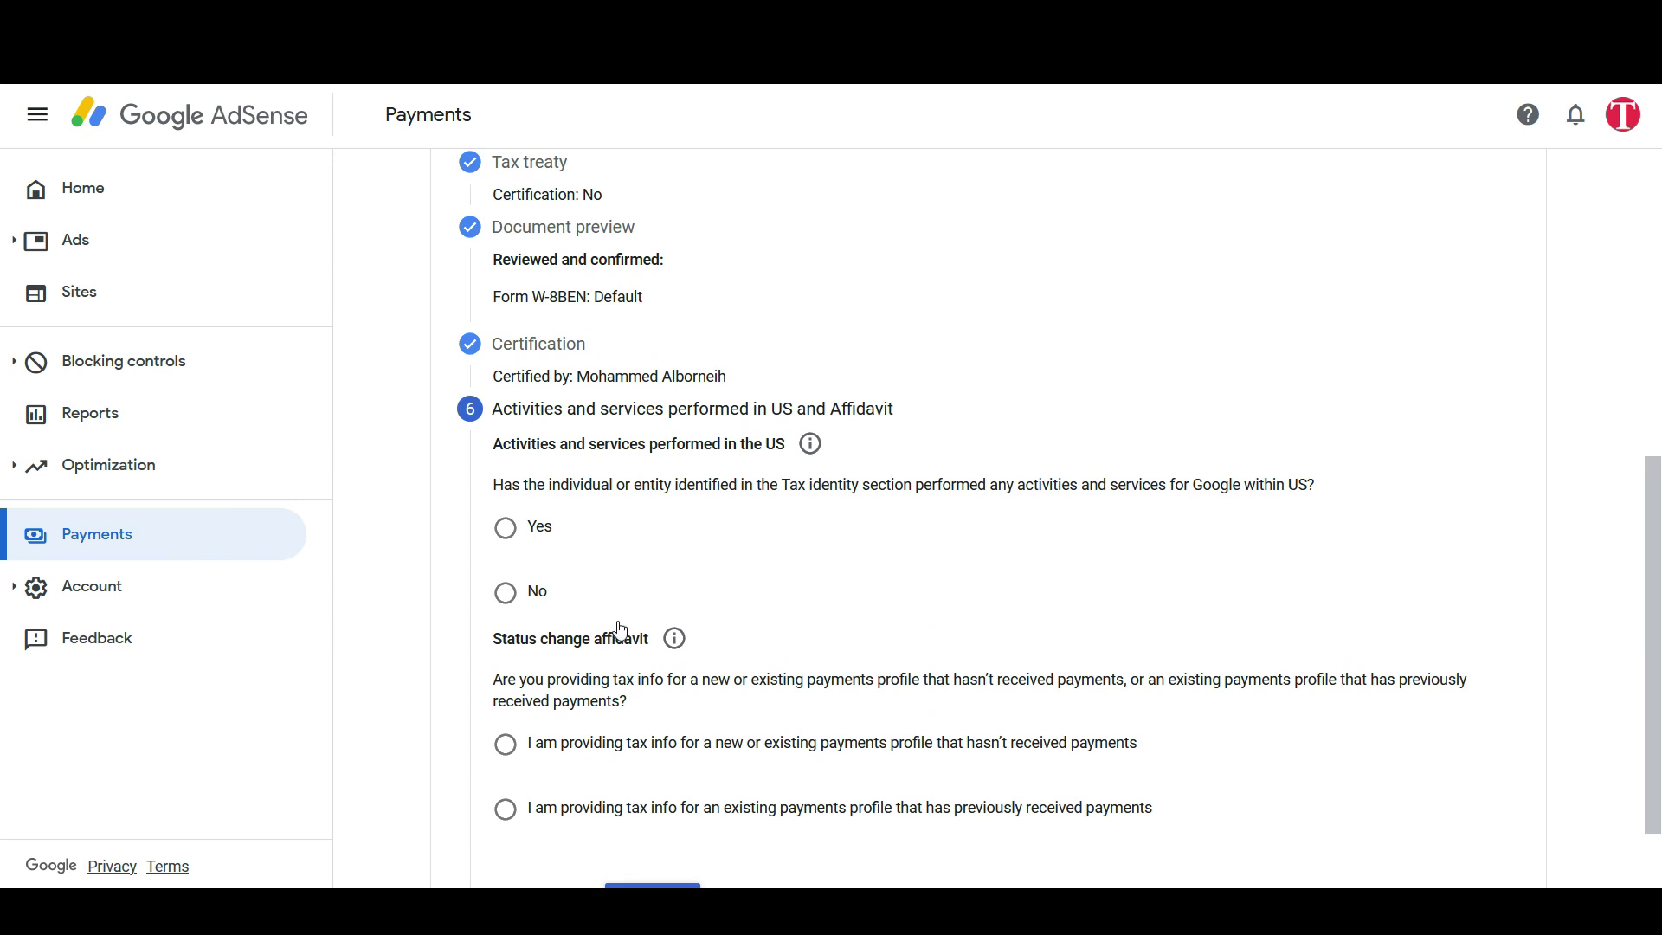
Answer 'No' to activities and services performed for Google in the US.
left_click(518, 594)
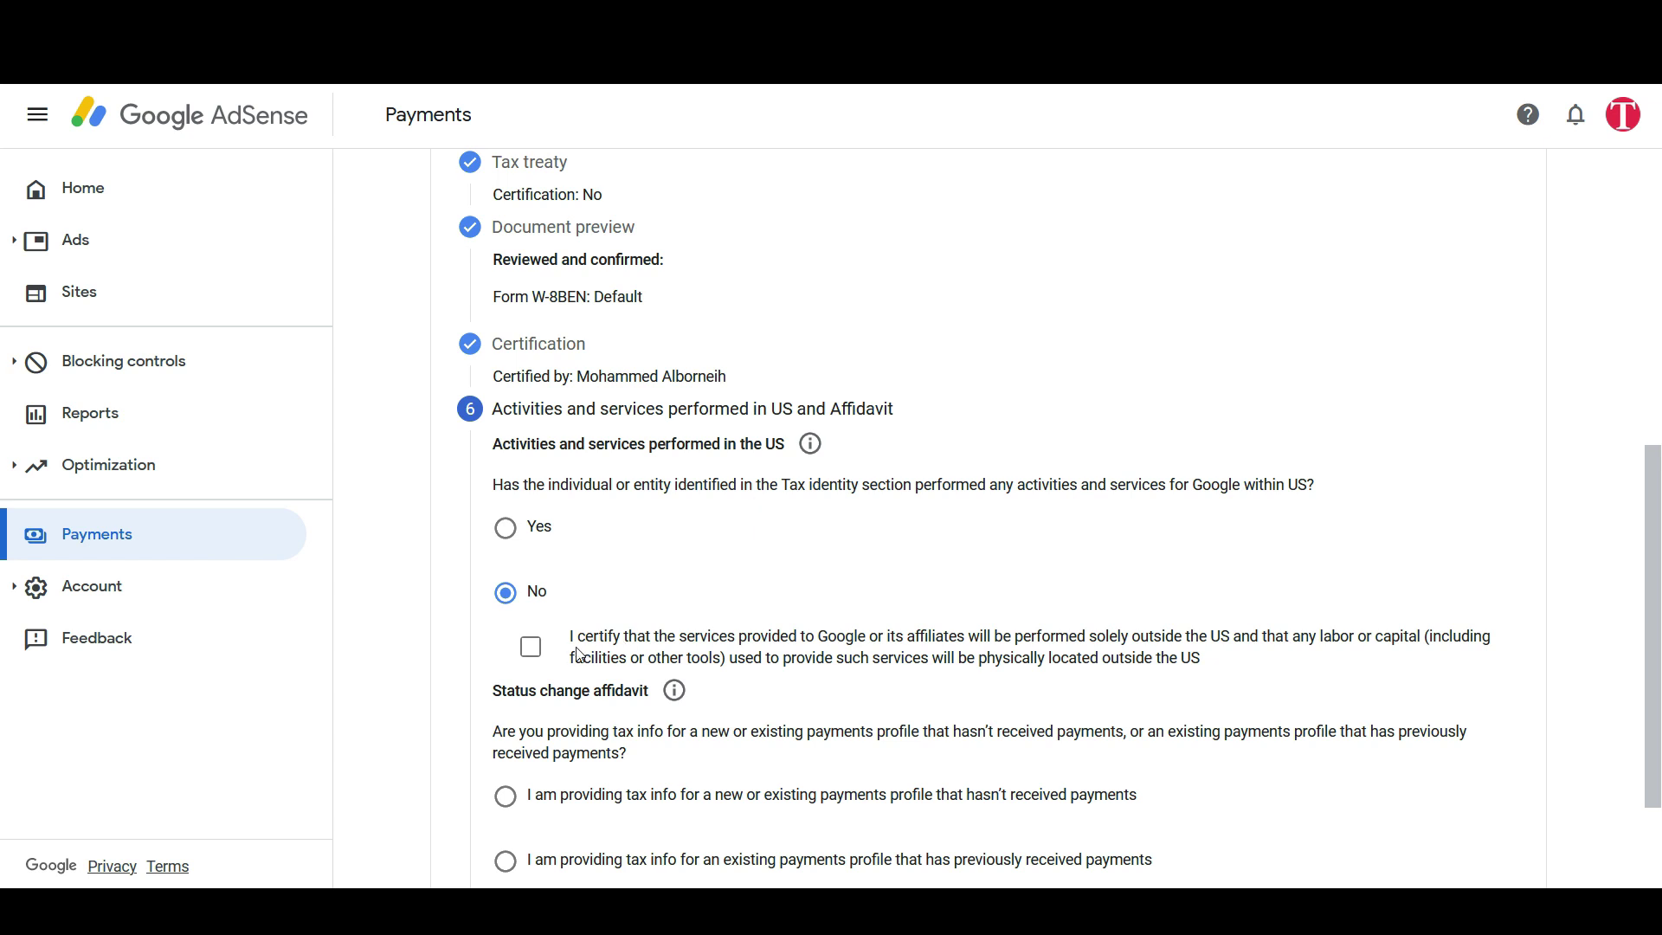